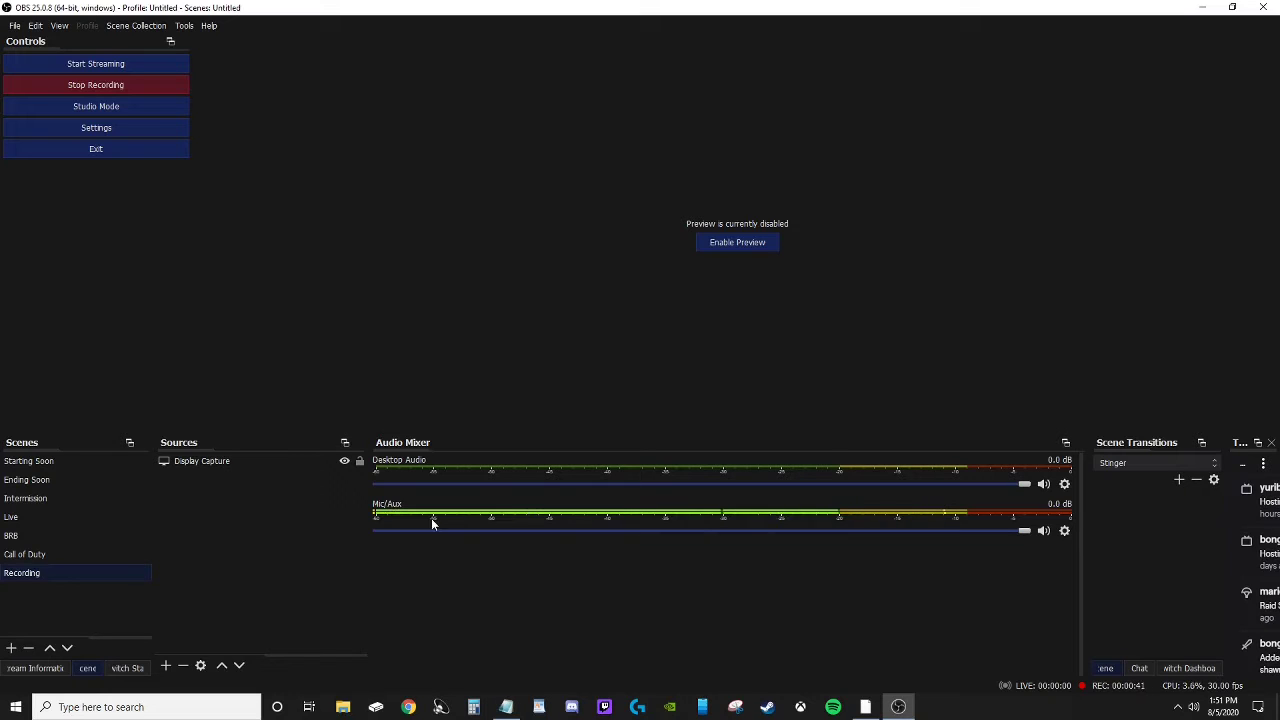
Open the Mic/Aux filters and add another Noise Suppression filter named Noise Suppression 2
click(1065, 531)
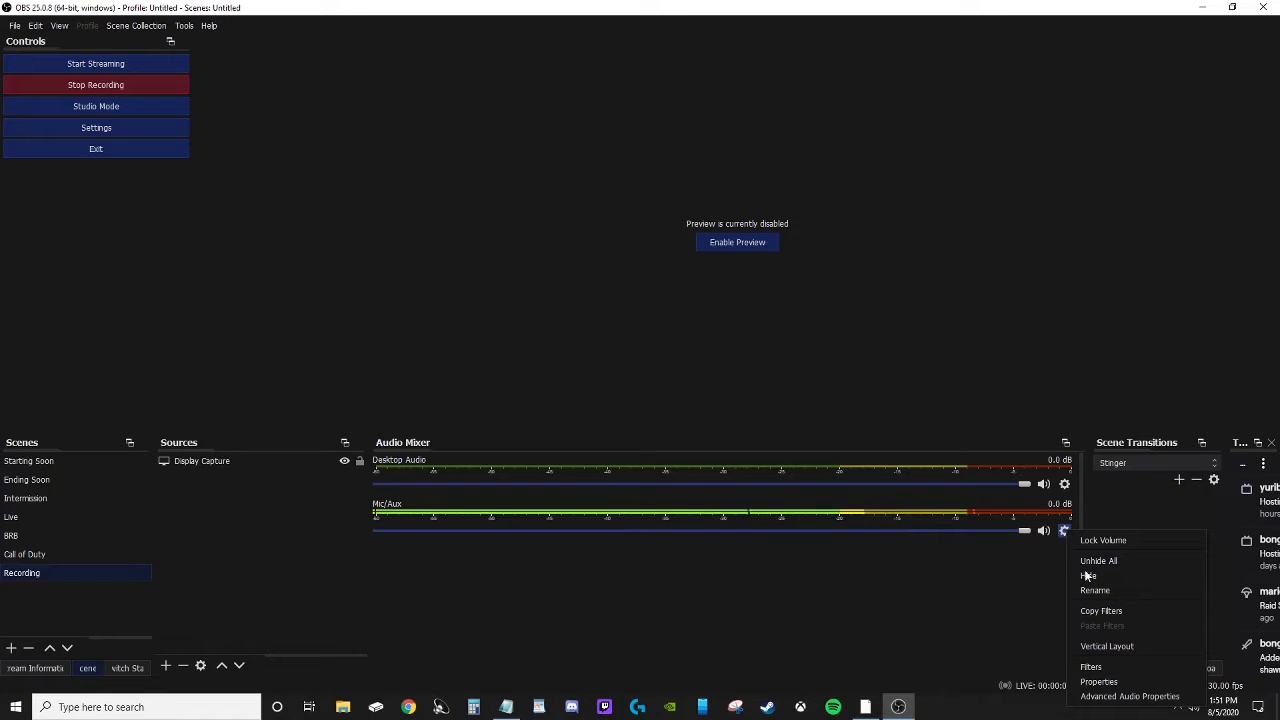
click(1091, 666)
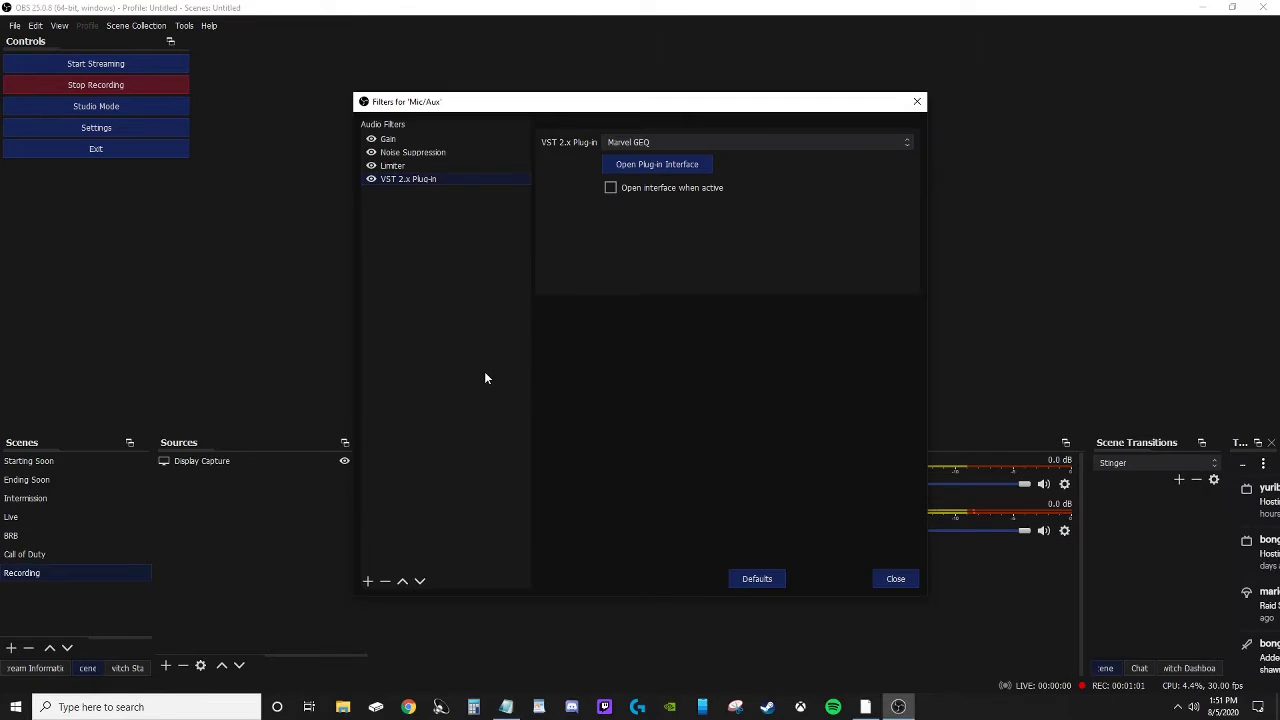
click(368, 582)
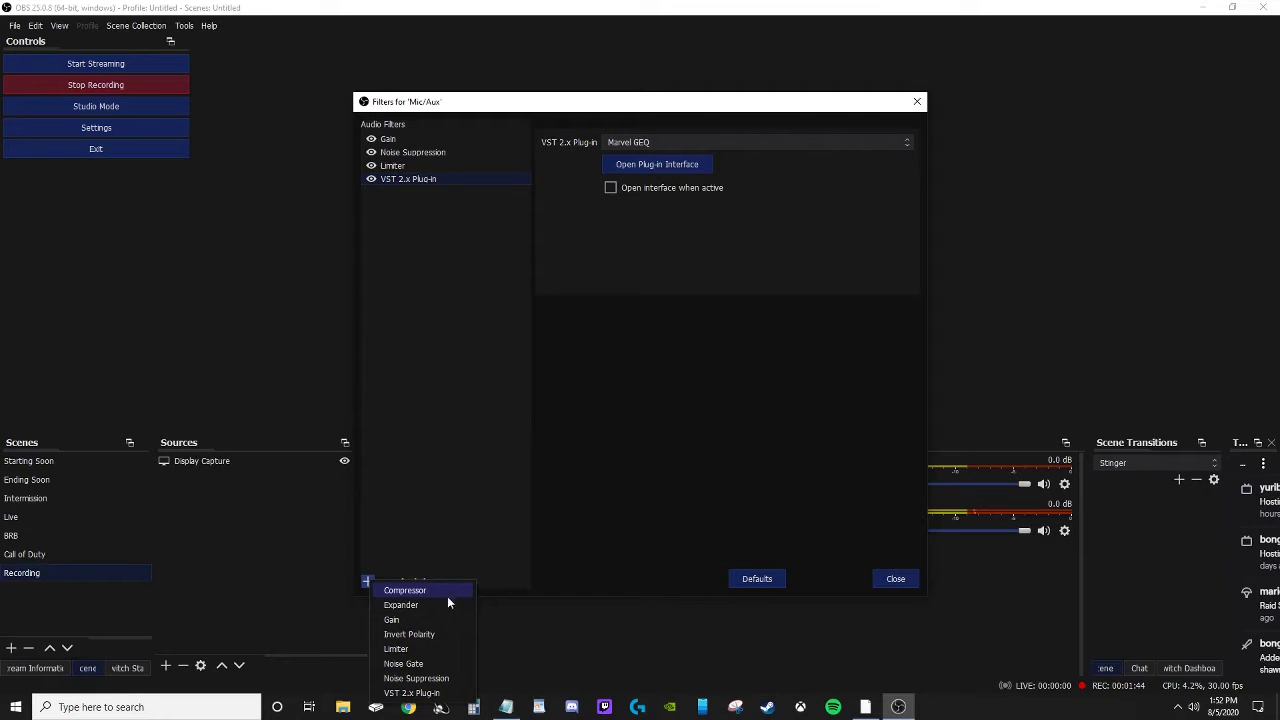
click(443, 679)
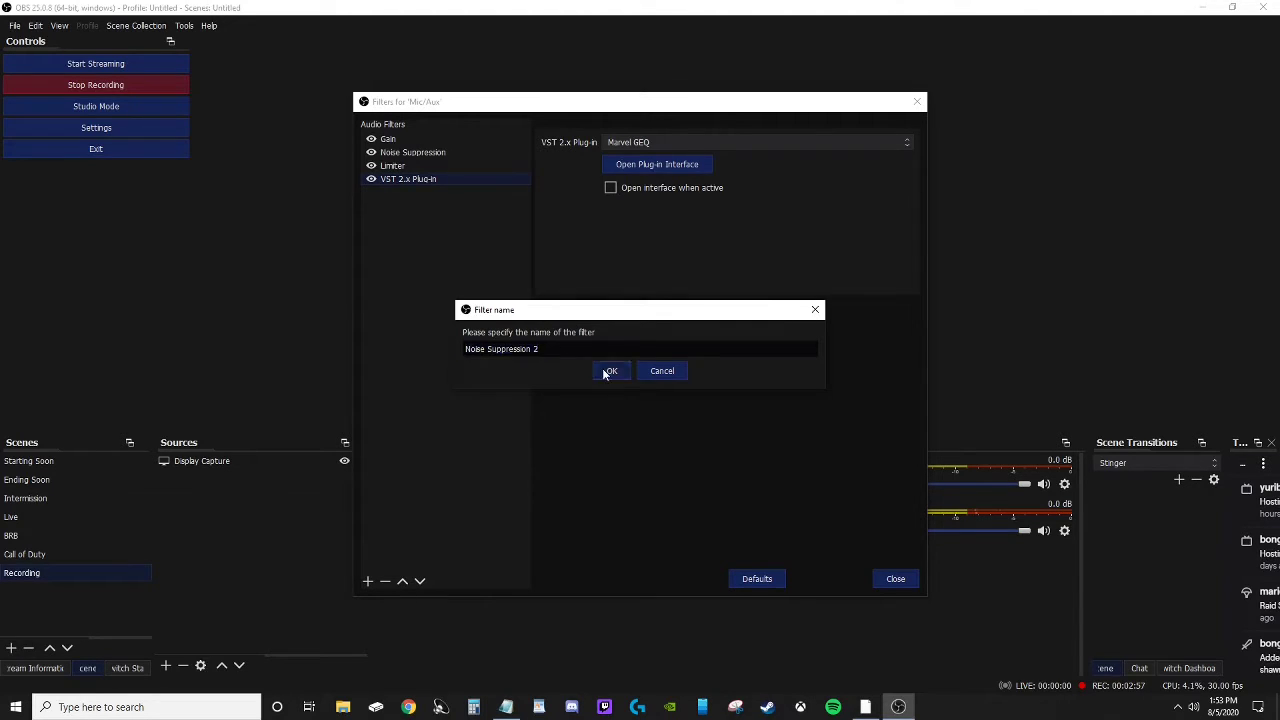
click(606, 371)
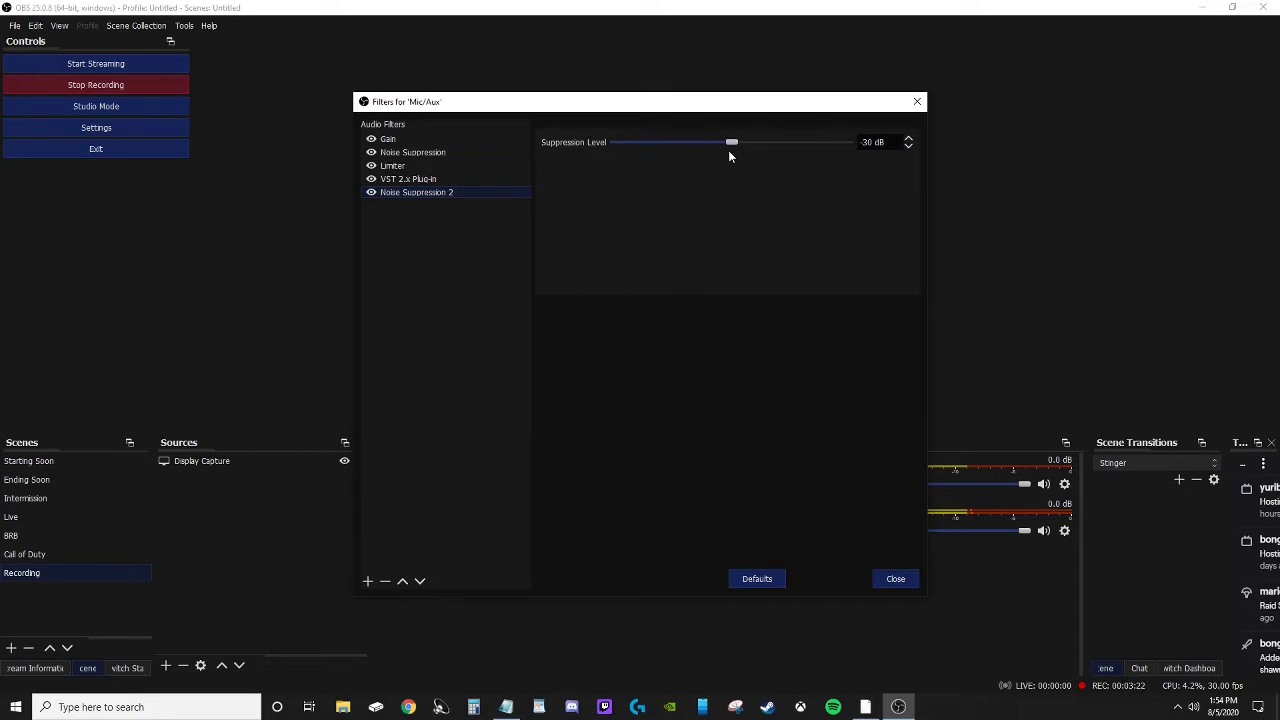
Try the suppression level at its lowest and back near the middle, and remove the Noise Suppression 2 filter
drag(731, 148, 566, 142)
drag(614, 145, 740, 156)
click(386, 583)
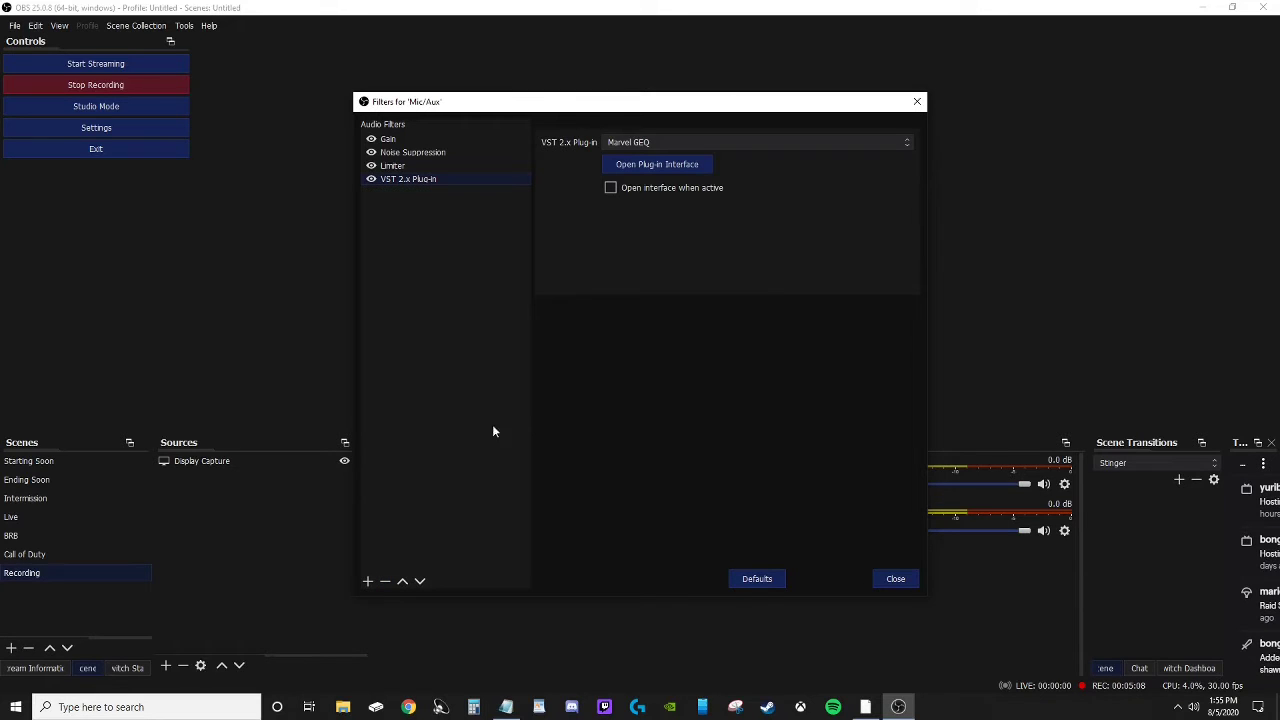
Add a Gain filter named Gain 2 to Mic/Aux, try it at 30 dB and bring the gain back down
click(367, 581)
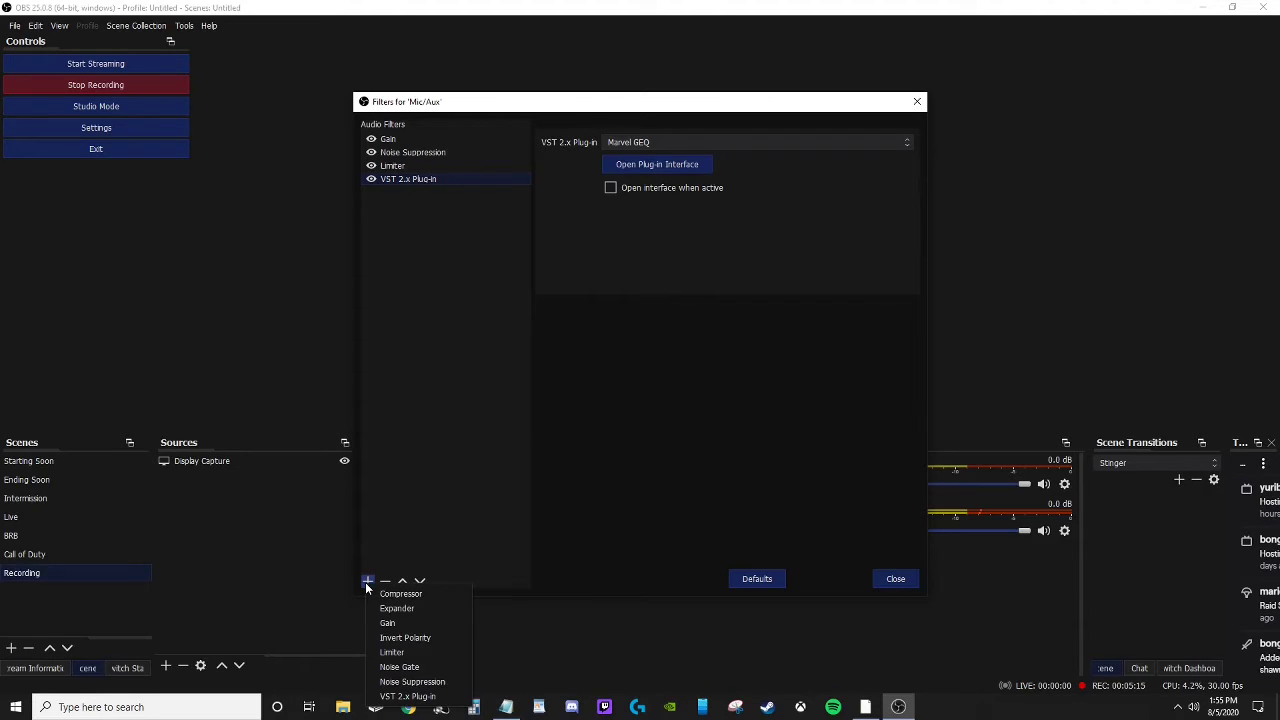
click(408, 622)
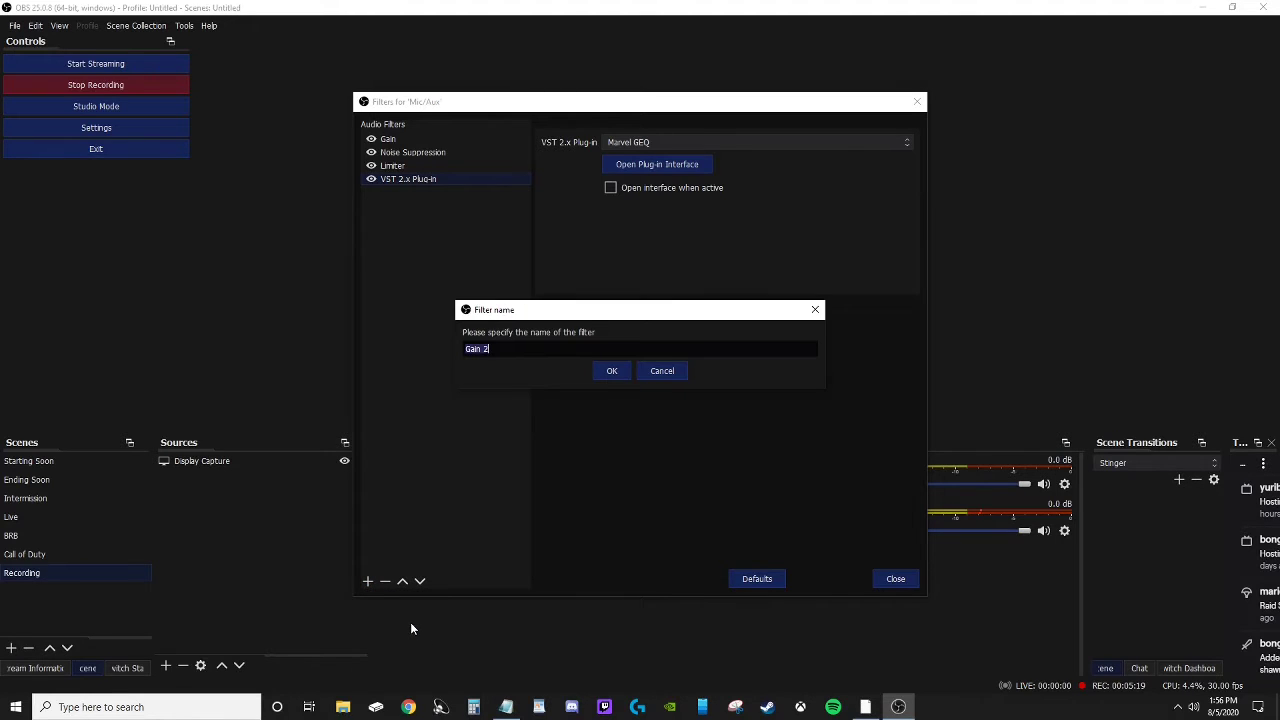
key(Return)
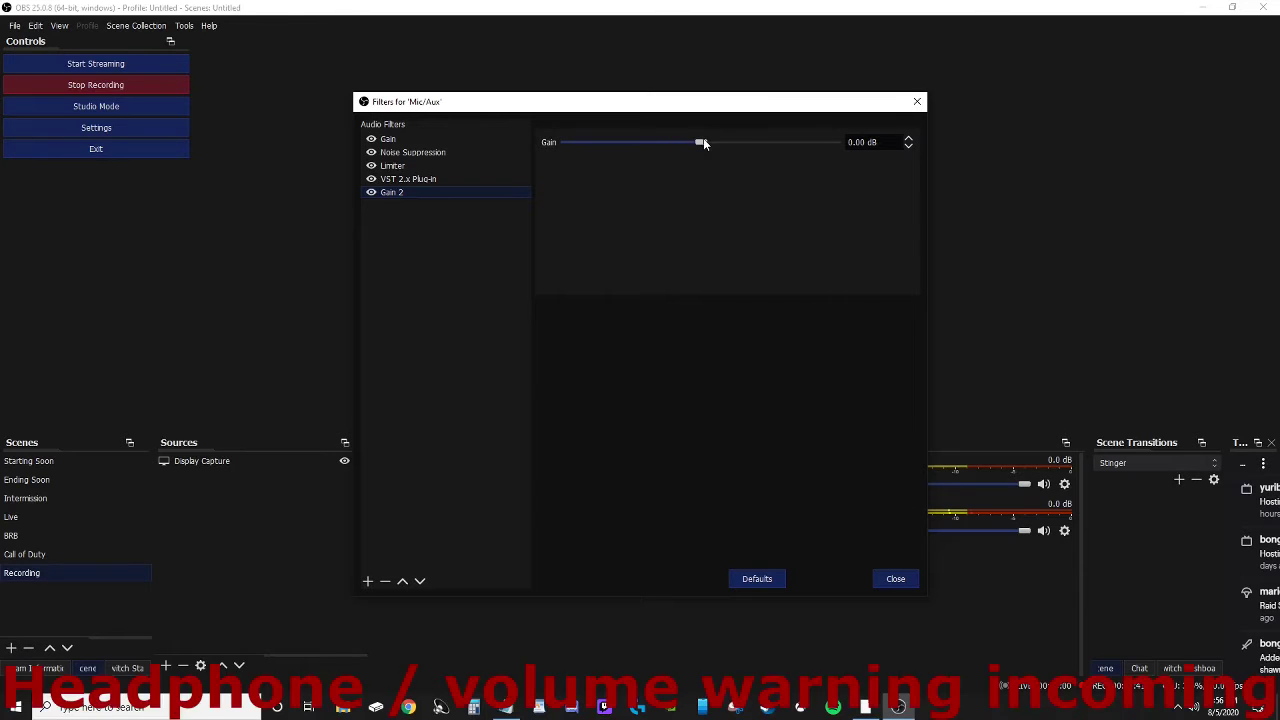
drag(703, 142, 809, 151)
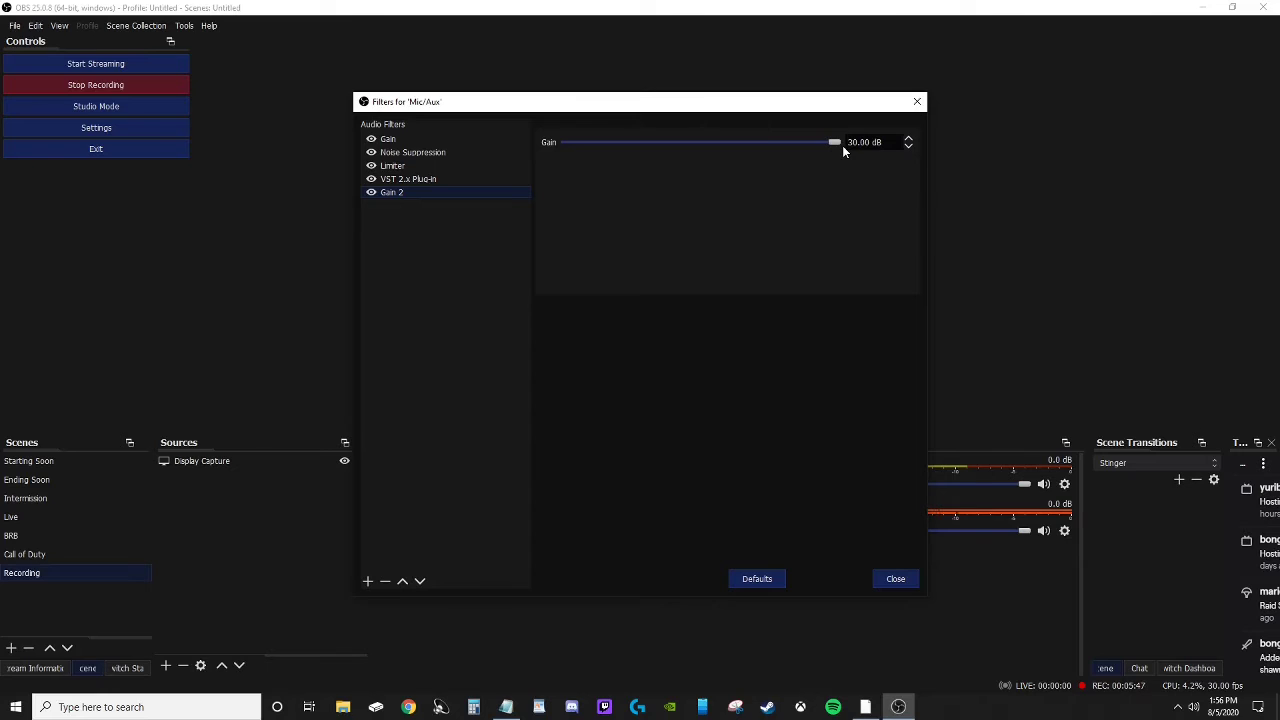
drag(842, 145, 702, 142)
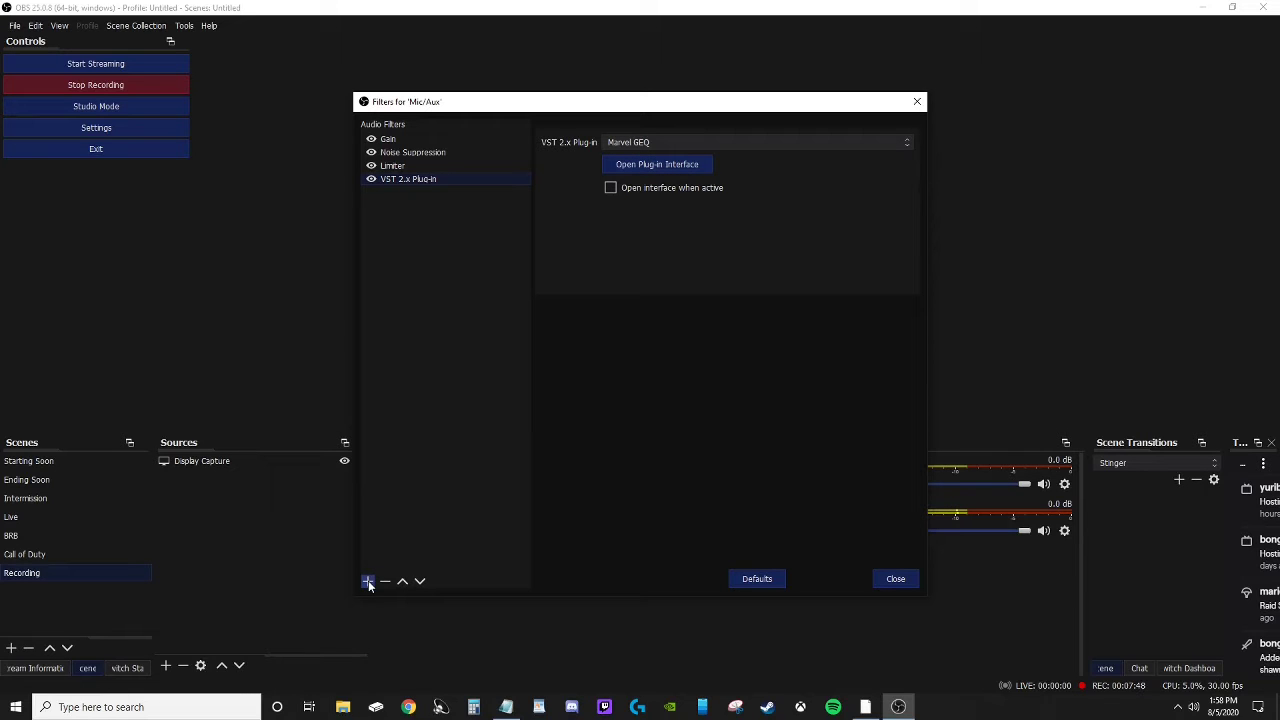
Add a VST 2.x Plug-in filter named VST 2.x Plug-in 2 to Mic/Aux and load Marvel GEQ in it
click(368, 582)
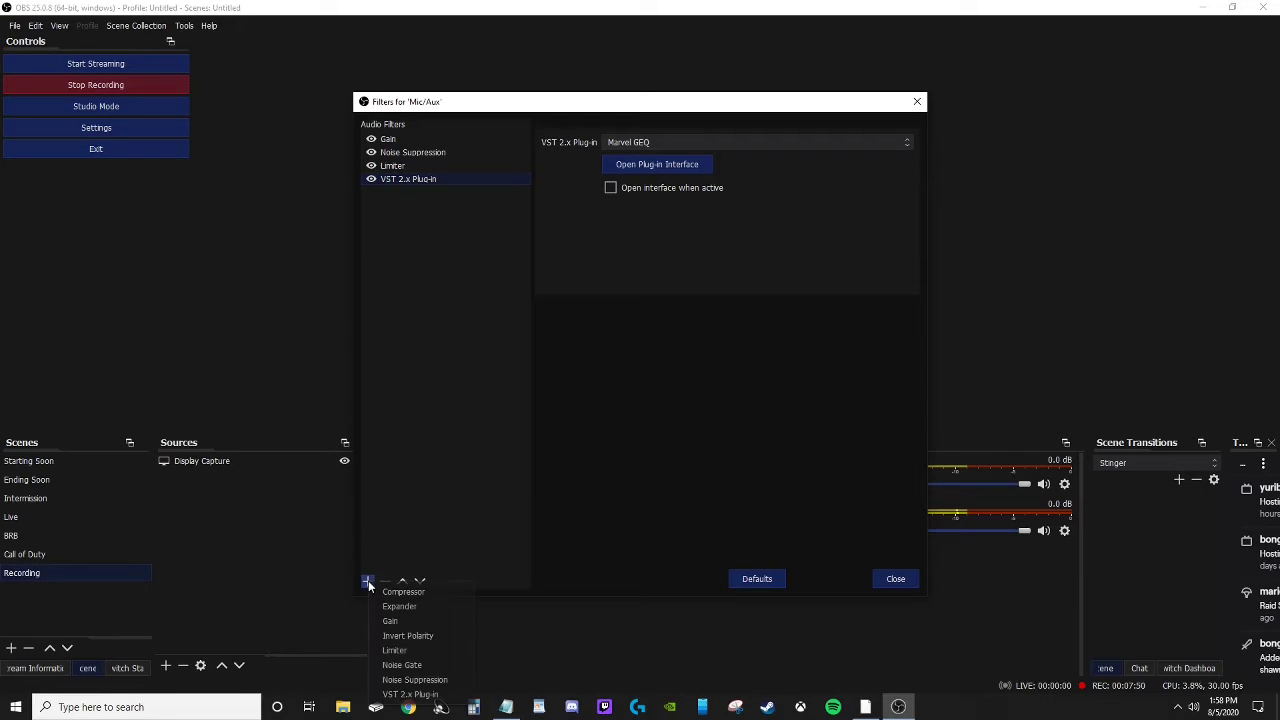
click(415, 694)
key(Return)
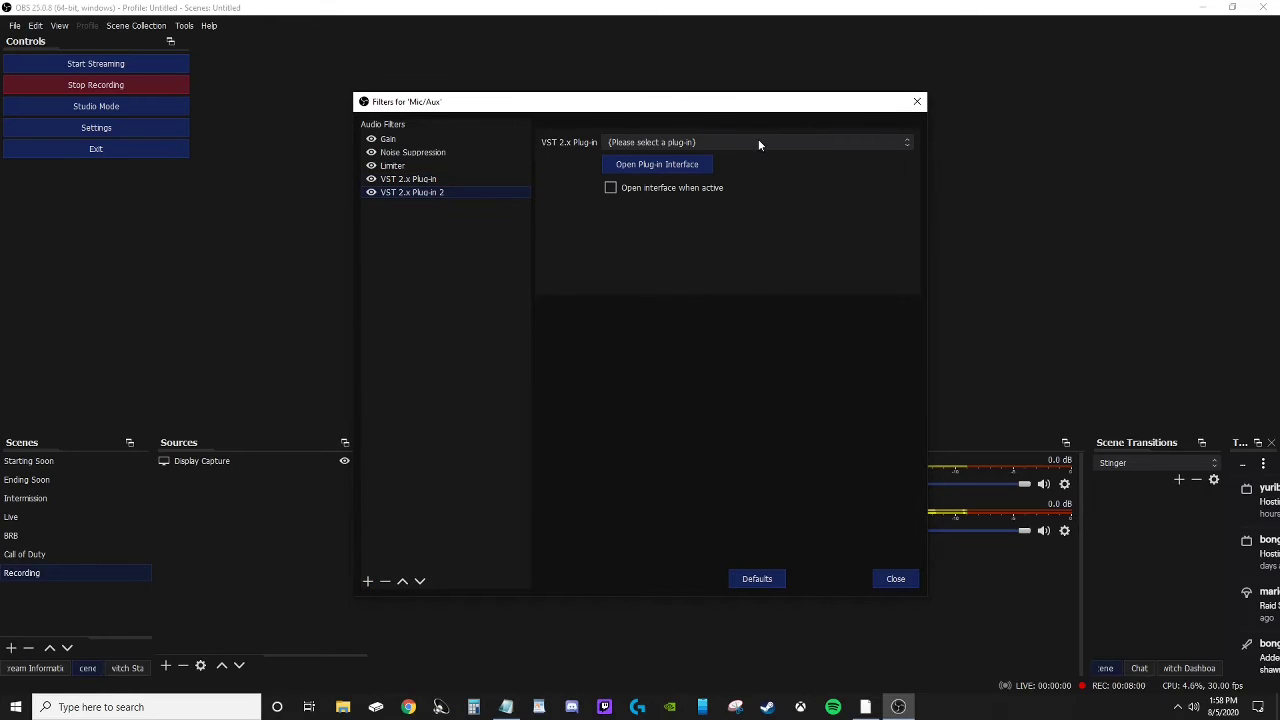
click(758, 143)
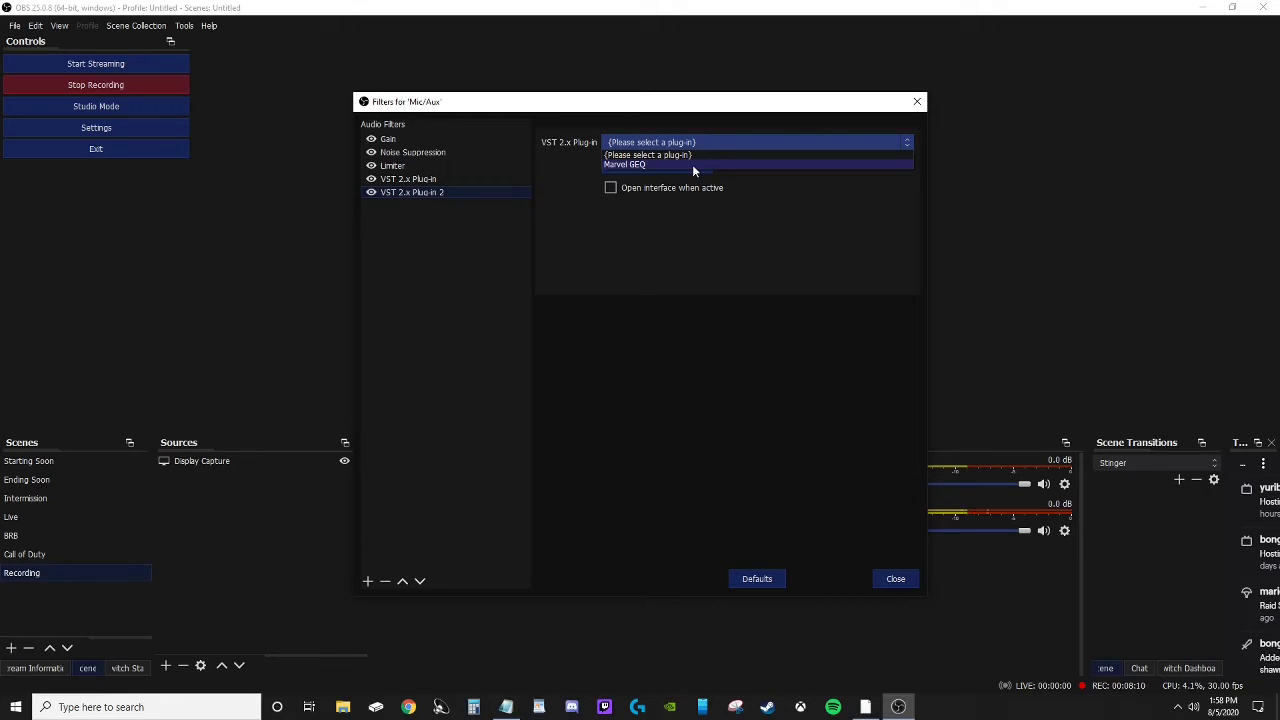
click(692, 164)
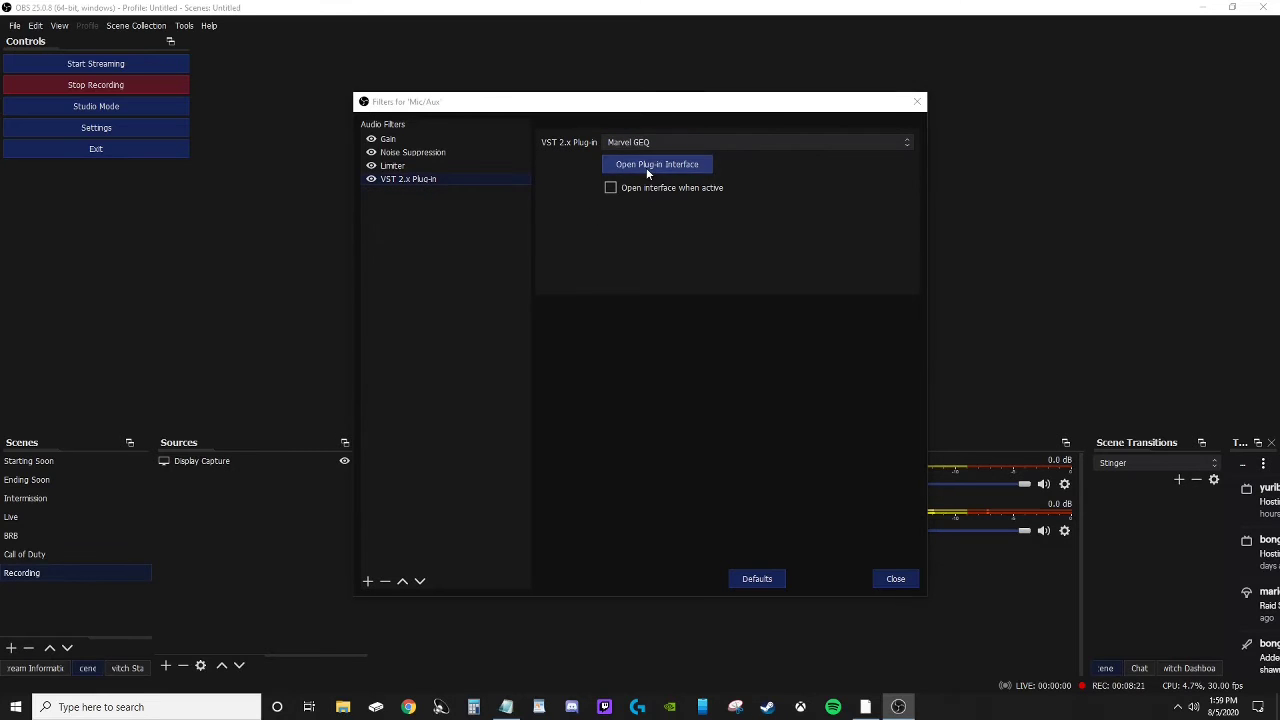
Open the Marvel GEQ interface and try the second Brighter and Bassy preset and the Presence preset from the Session Bank
click(646, 166)
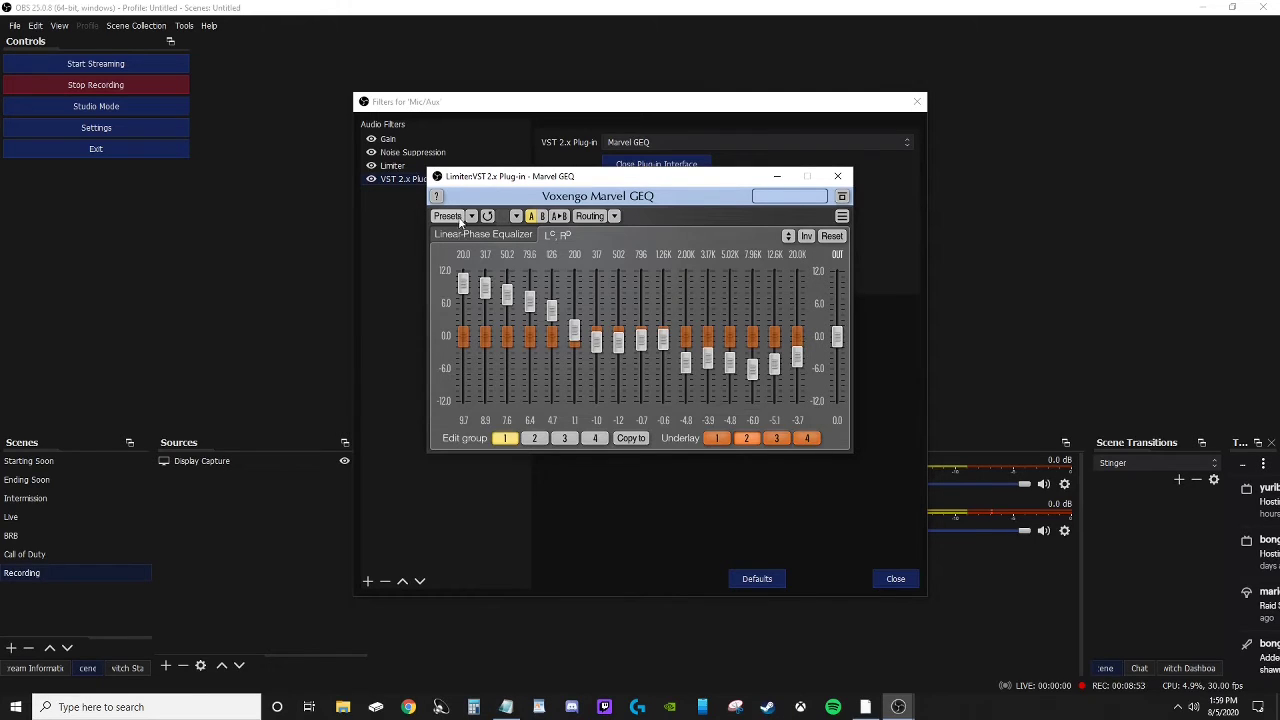
click(450, 217)
mouse_move(494, 235)
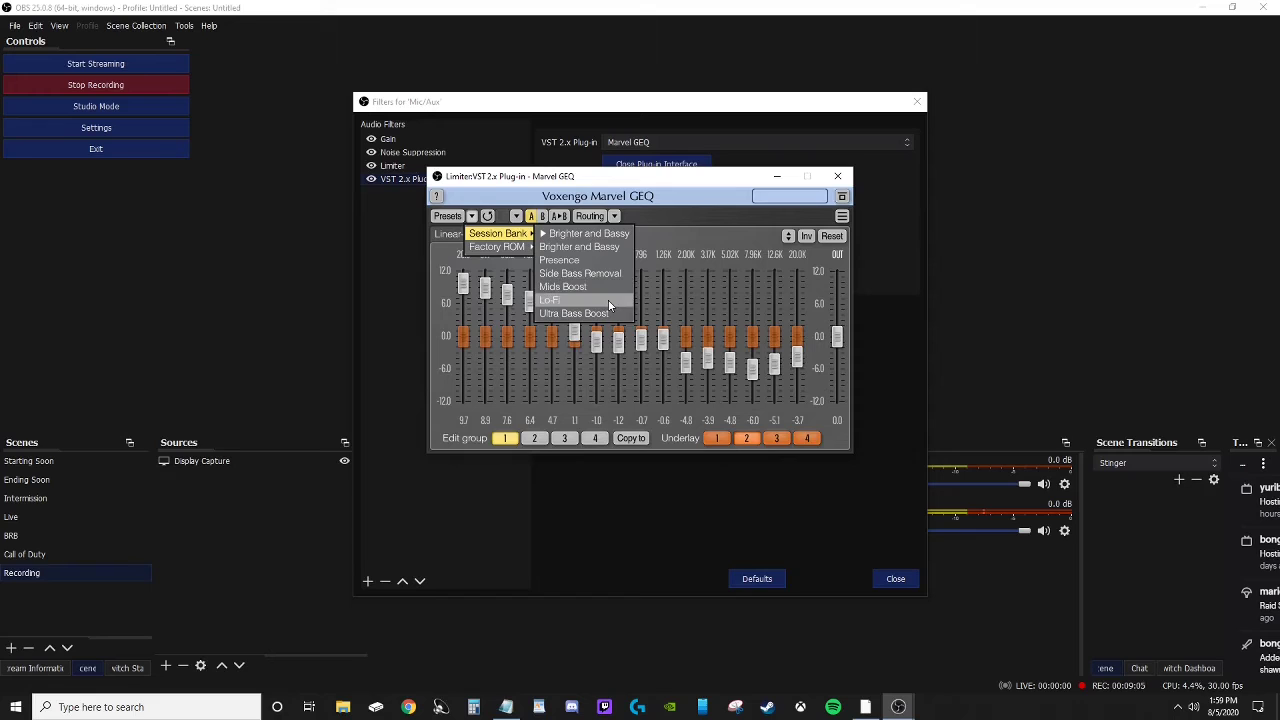
click(585, 246)
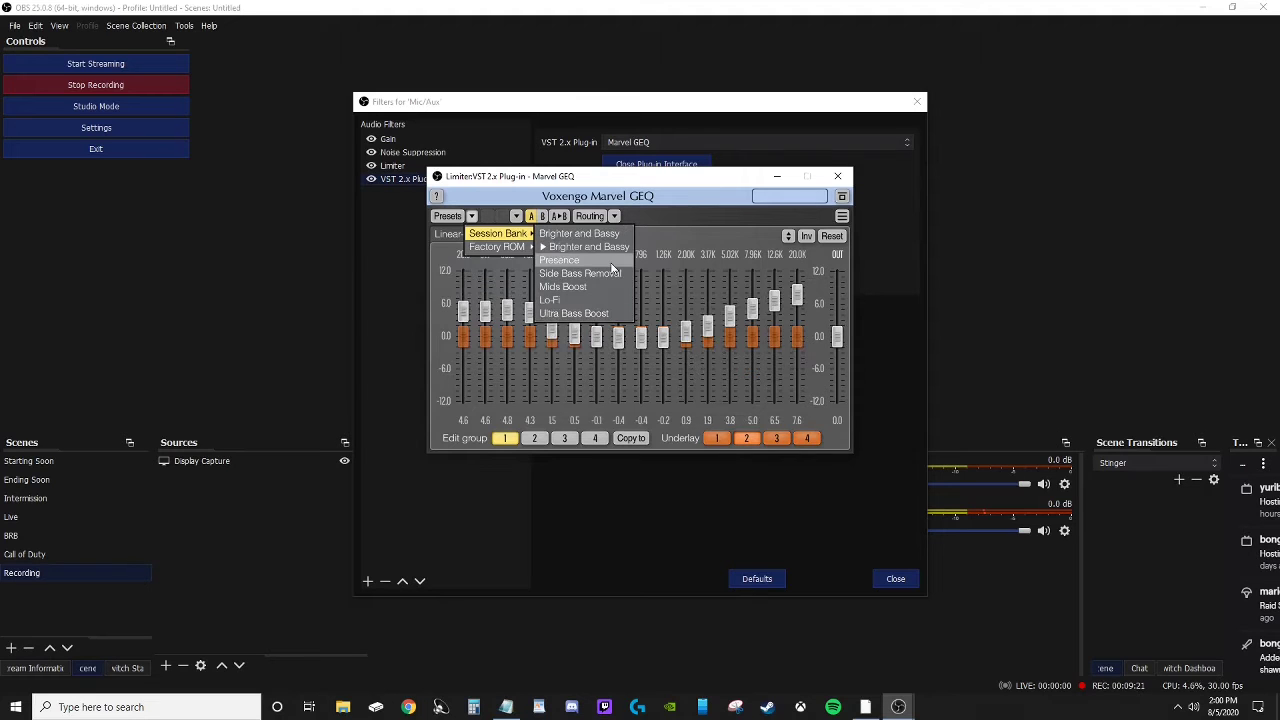
click(611, 262)
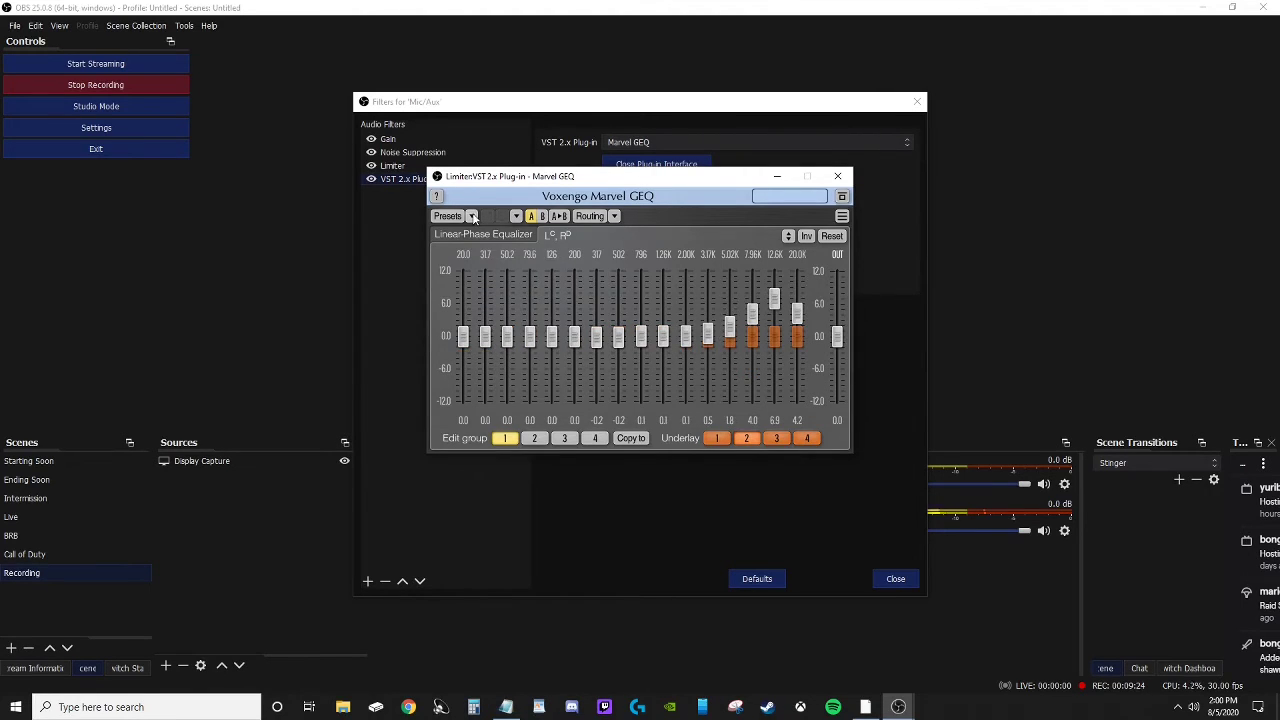
Load the first Brighter and Bassy preset from the Session Bank, and close the equalizer and the Mic/Aux filters
click(473, 217)
mouse_move(500, 234)
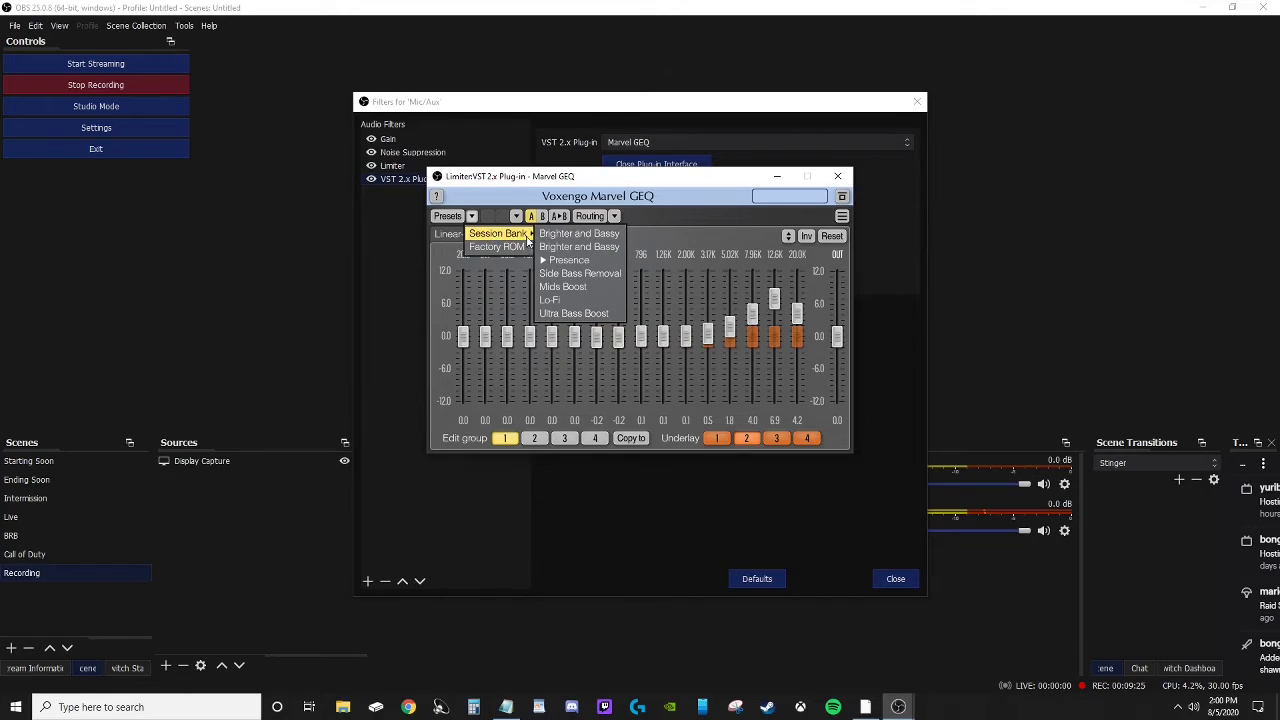
click(581, 237)
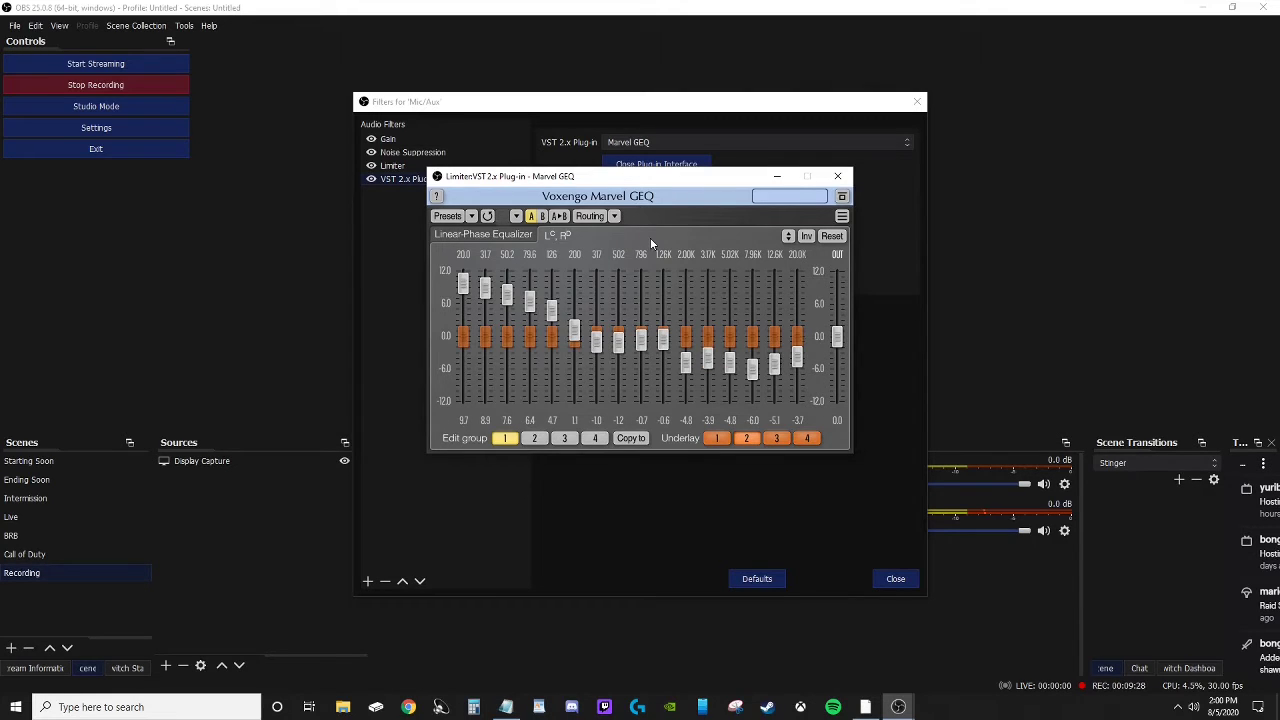
click(838, 176)
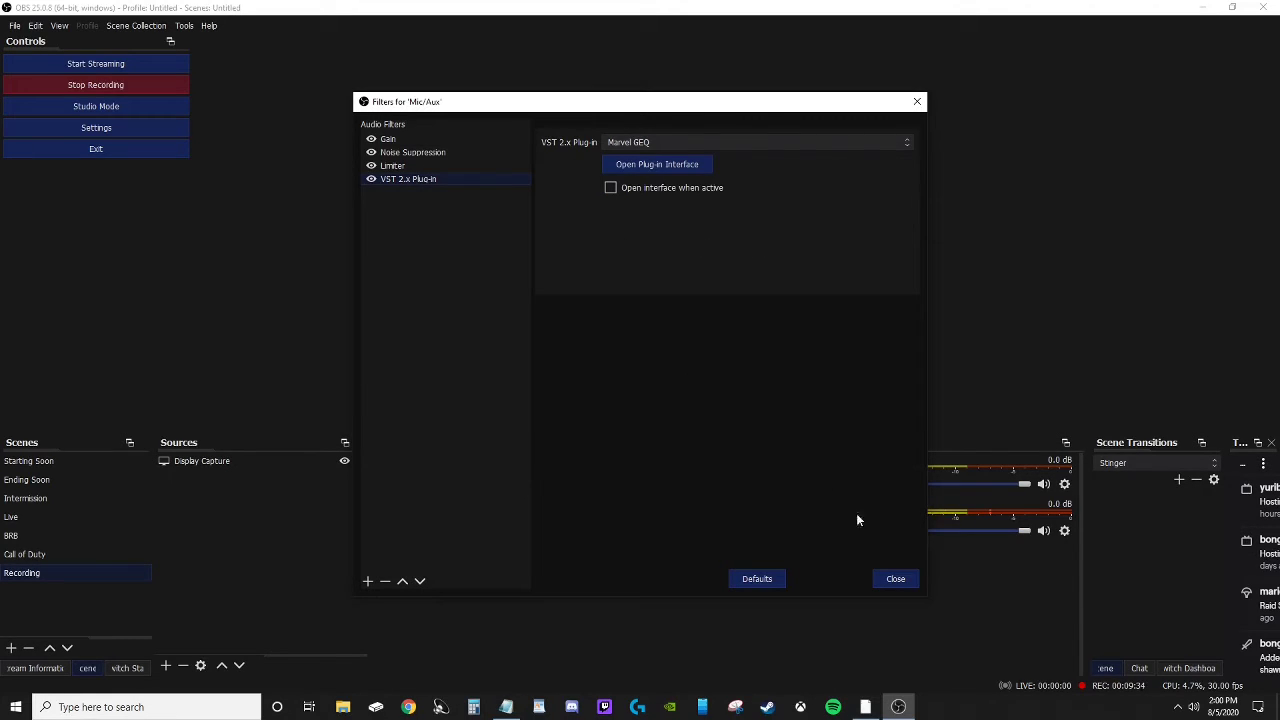
click(895, 579)
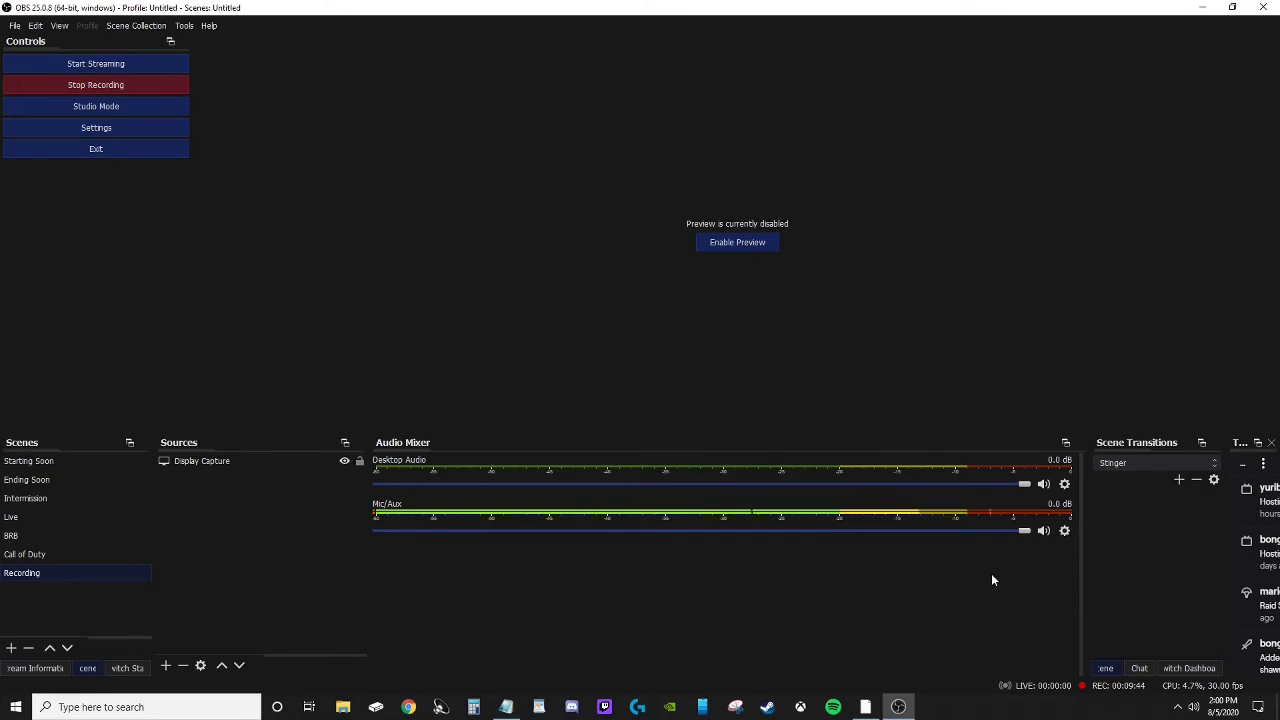
Open the audio filters for Desktop Audio
click(1065, 484)
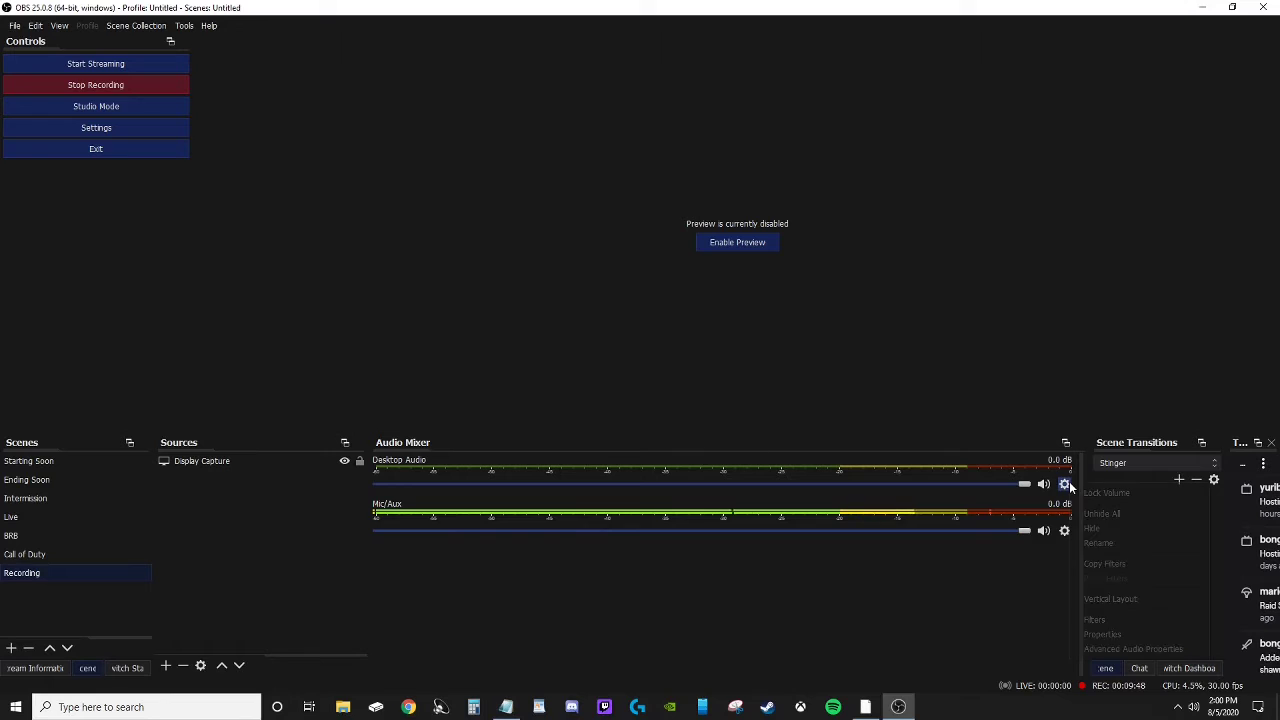
click(1109, 618)
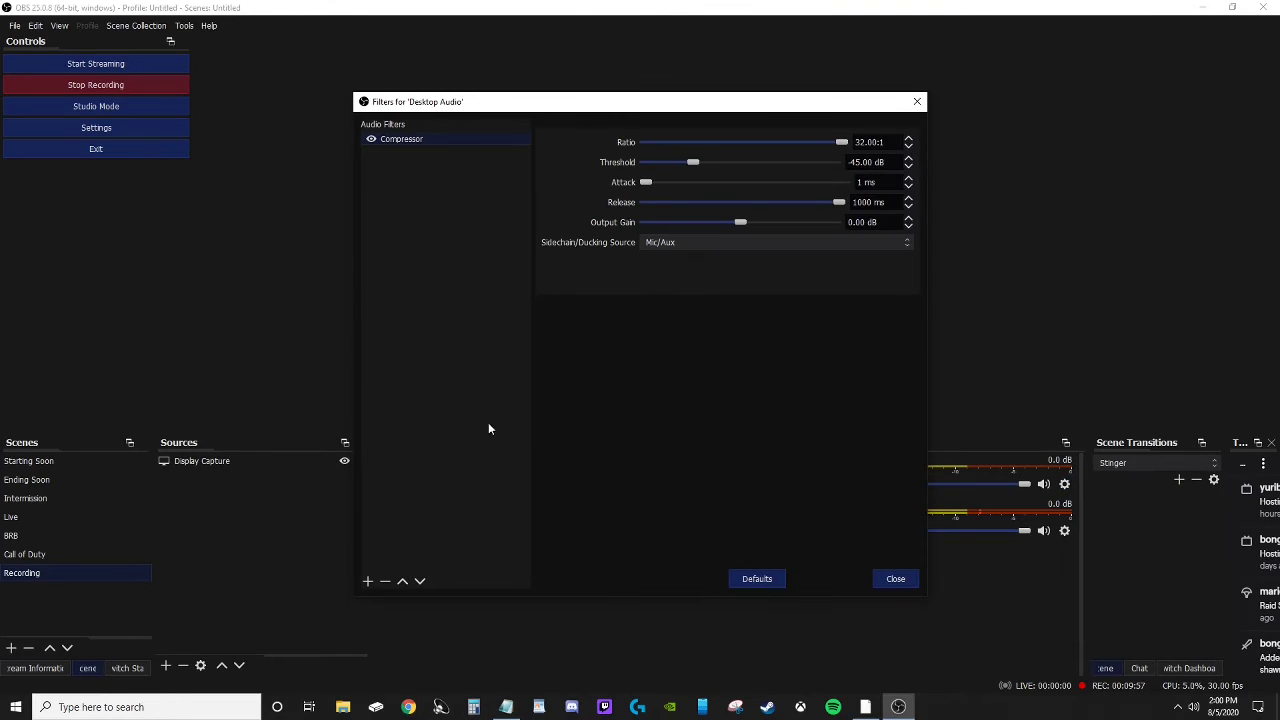
click(368, 581)
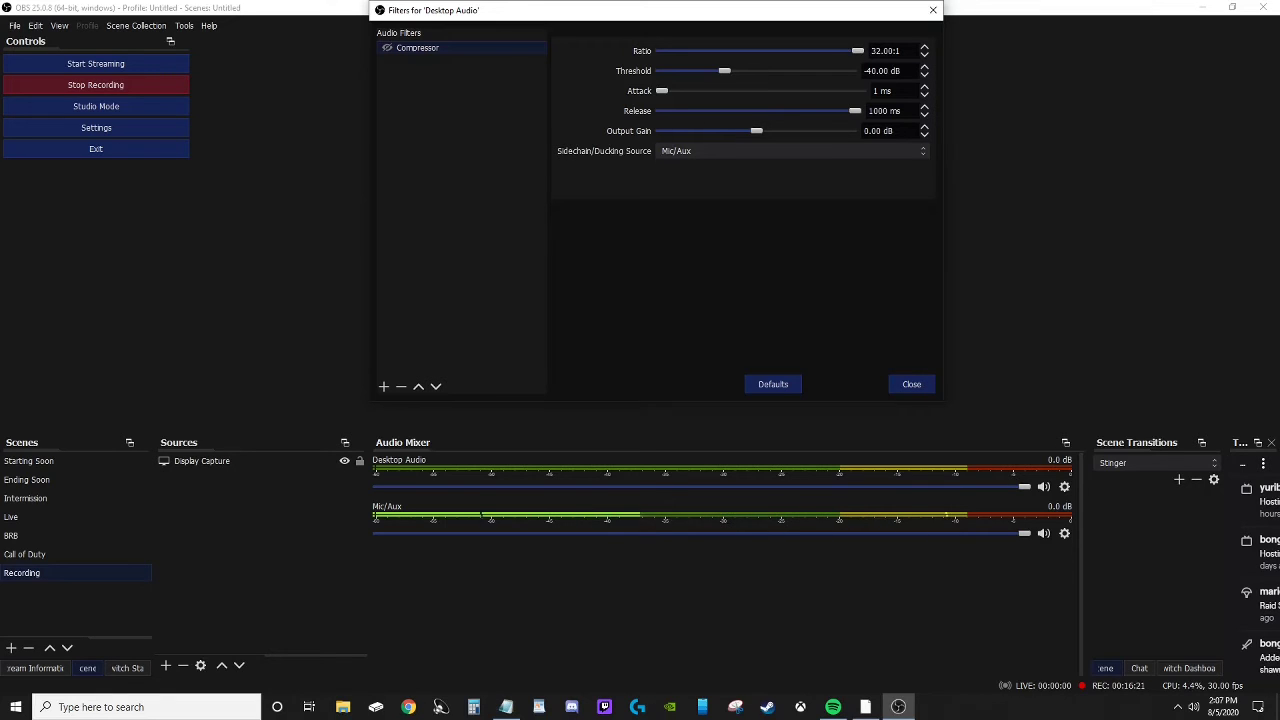
key(alt+Tab)
key(alt+Tab)
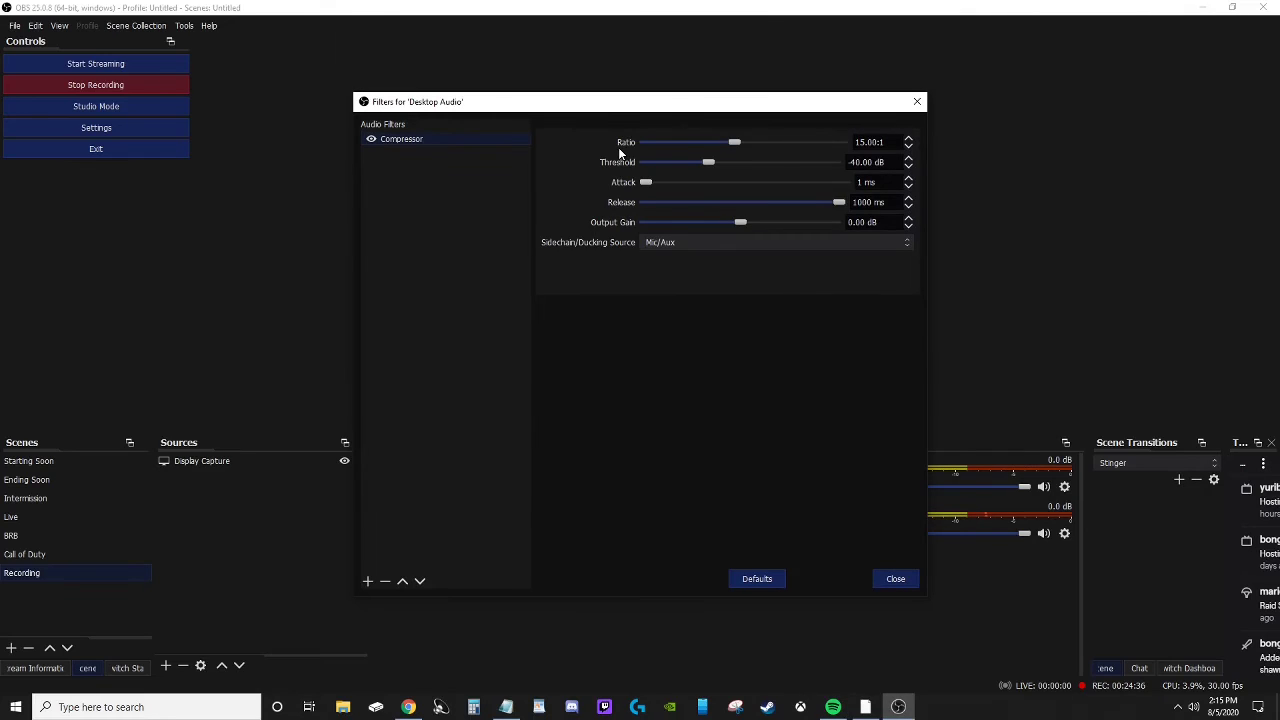
Add a second Compressor filter named Compressor 2 to Desktop Audio and remove it again
click(368, 582)
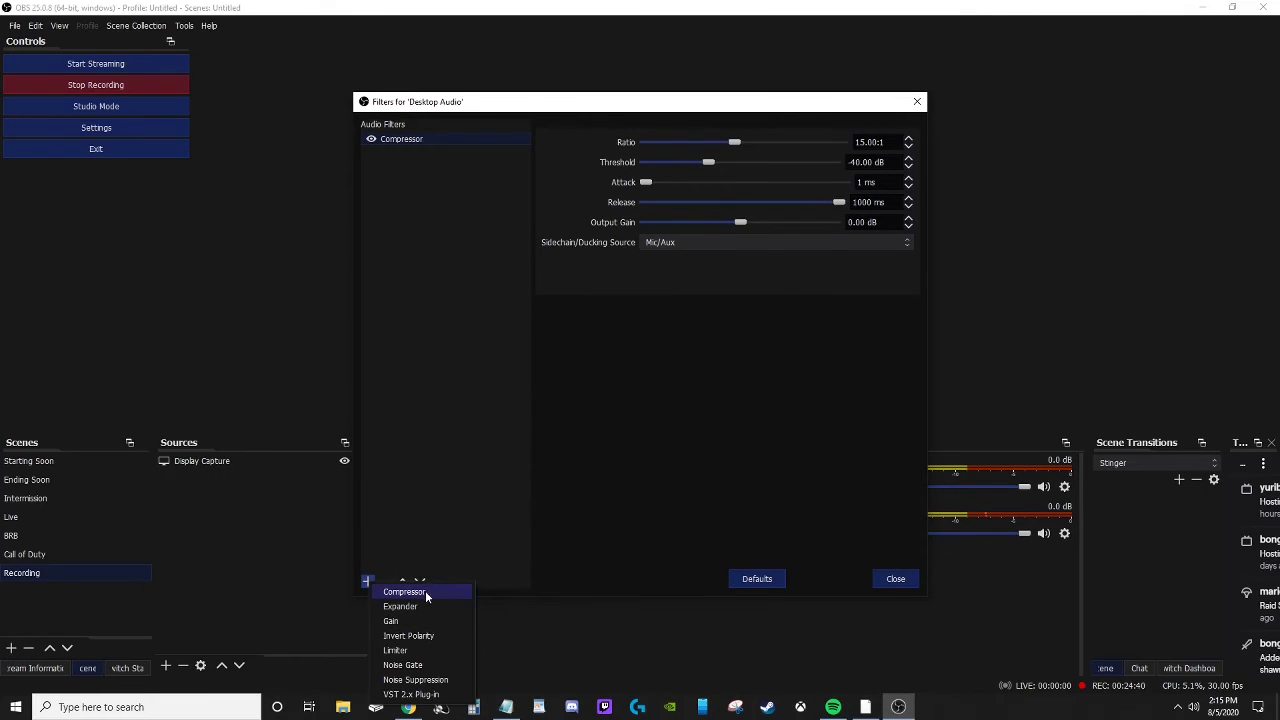
click(425, 592)
click(612, 371)
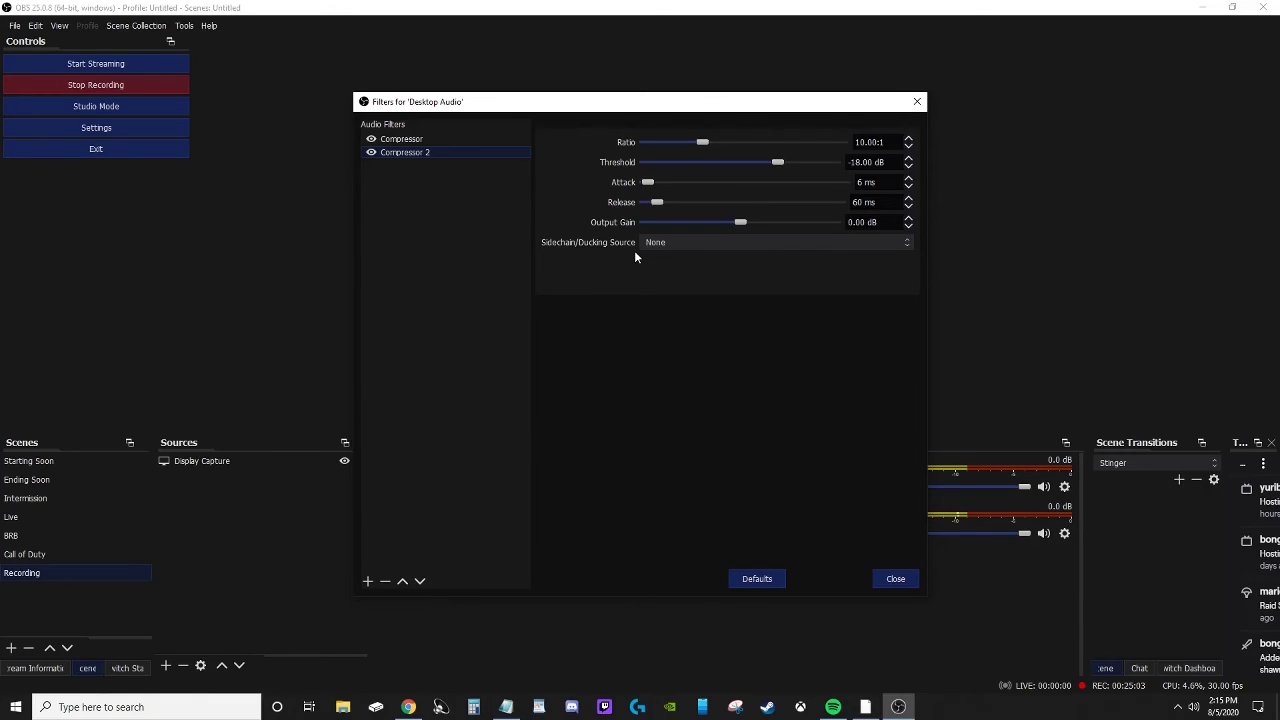
key(Delete)
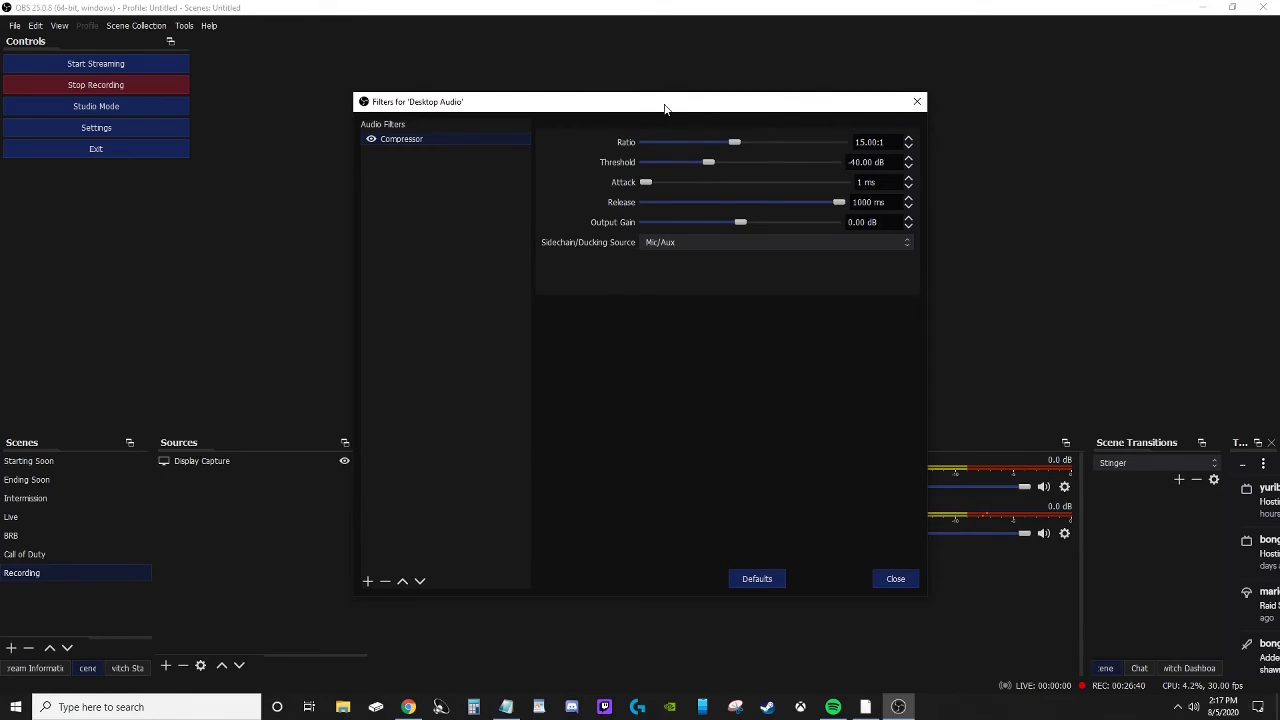
Set the Desktop Audio compressor's threshold to -30 dB, and try its attack at 500 ms before returning it to 1 ms
mouse_move(665, 108)
mouse_down()
mouse_move(478, 54)
mouse_move(314, 40)
mouse_move(550, 6)
mouse_move(583, 43)
mouse_move(580, 134)
mouse_move(600, 251)
mouse_move(605, 206)
mouse_move(648, 126)
mouse_up()
drag(733, 157, 726, 157)
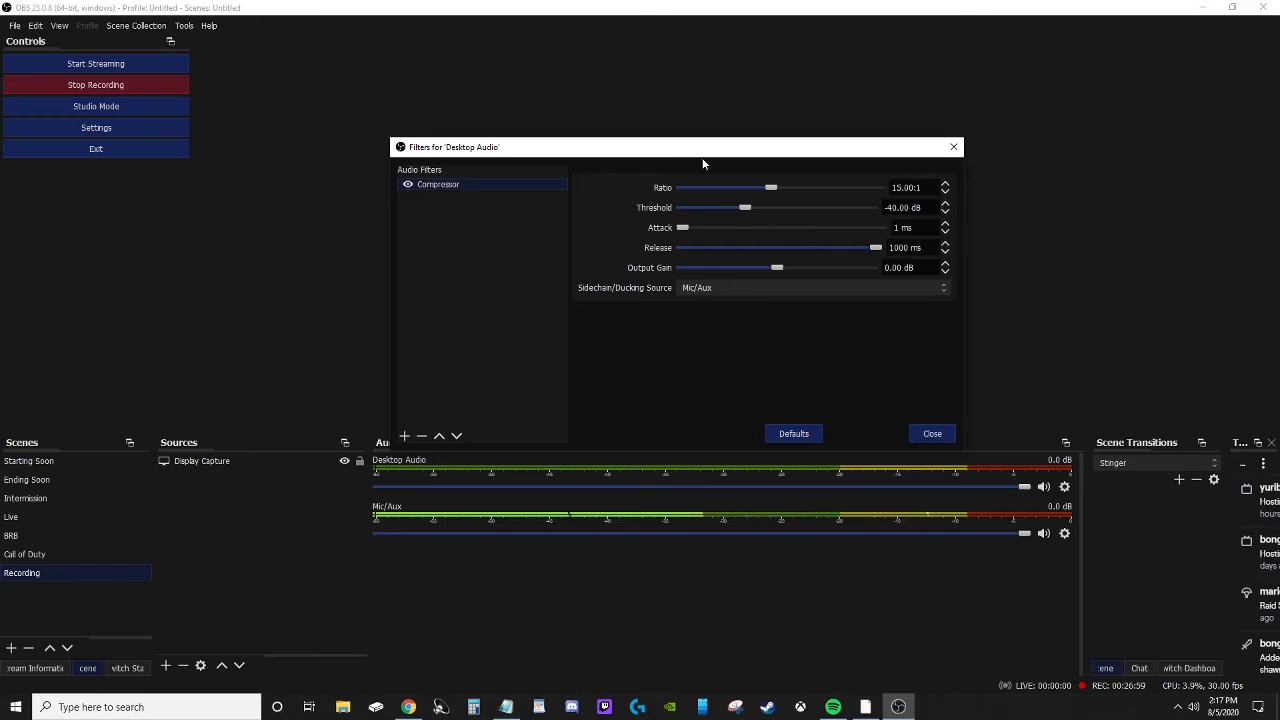
drag(745, 207, 871, 207)
text(30)
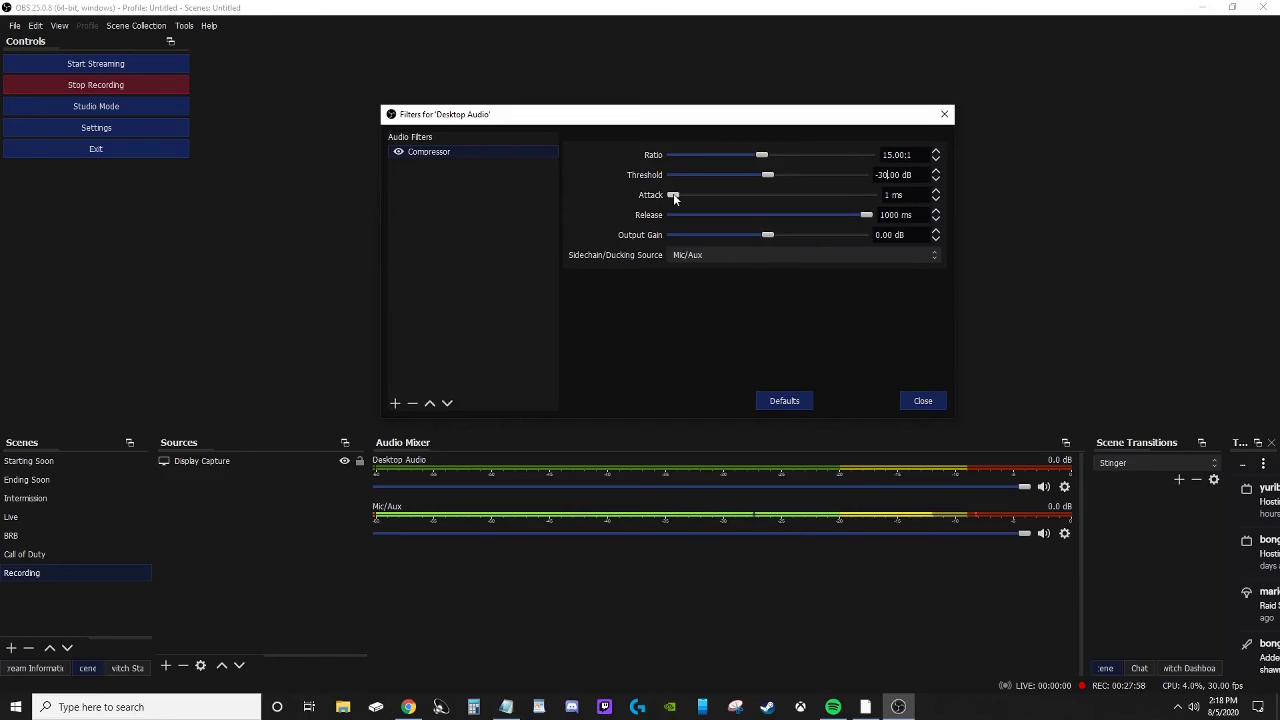
drag(674, 196, 871, 196)
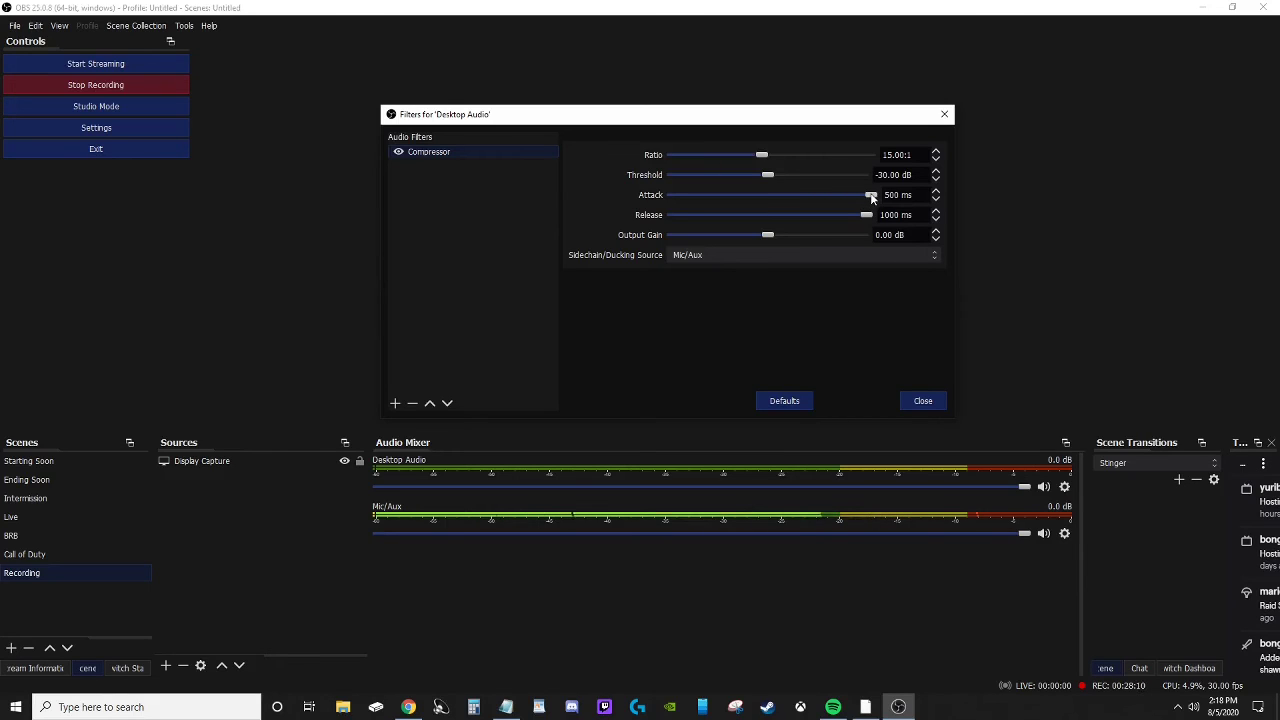
drag(871, 195, 670, 196)
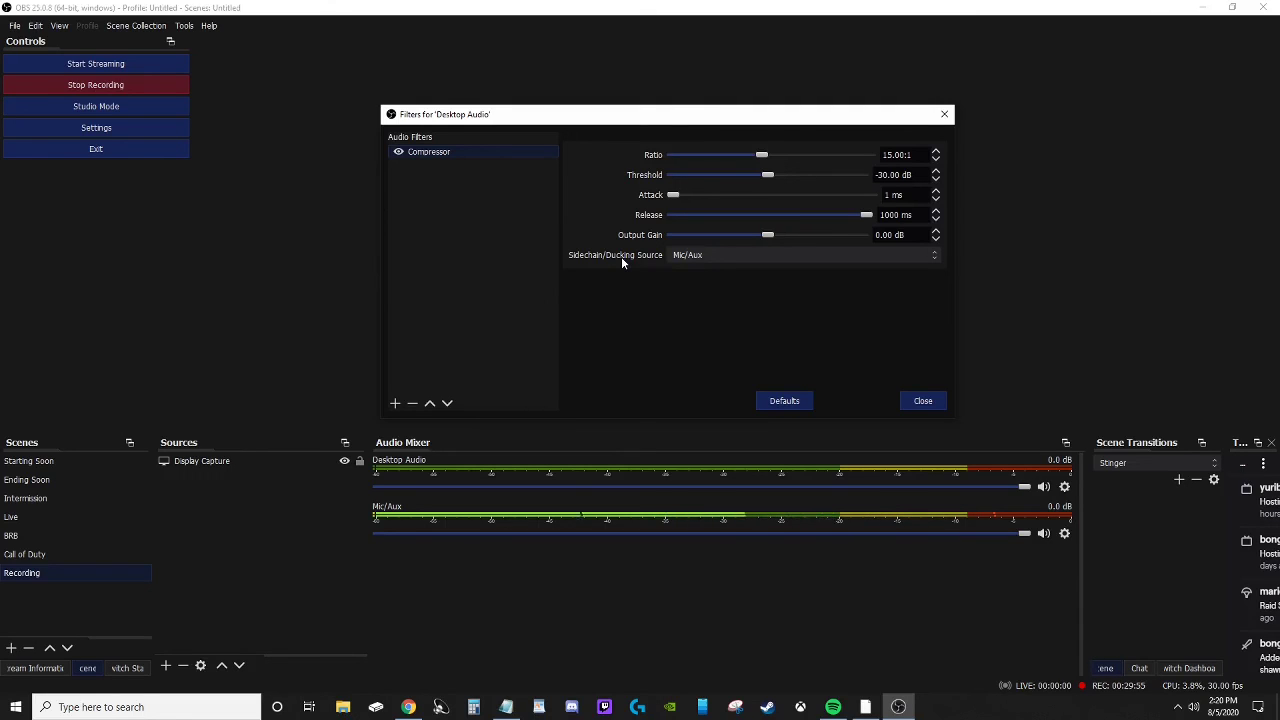
Choose Mic/Aux as the compressor's Sidechain/Ducking Source and close the Desktop Audio filters
click(742, 256)
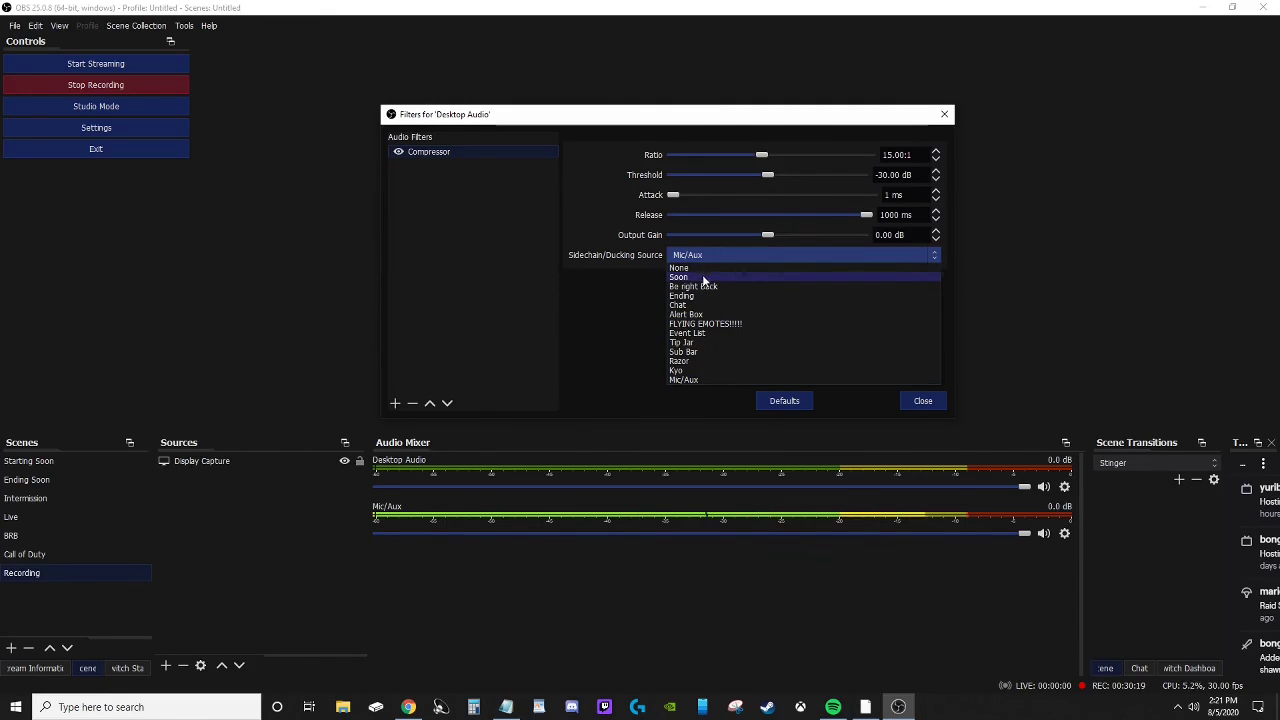
click(694, 381)
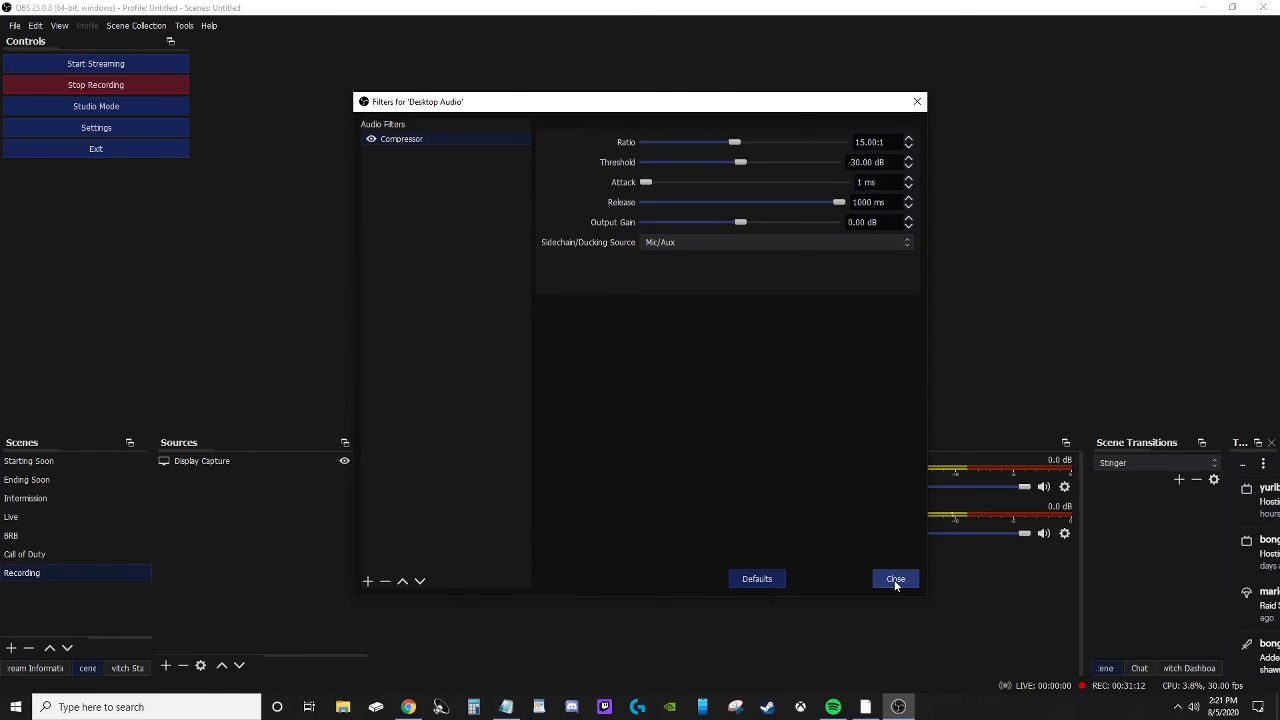
click(895, 580)
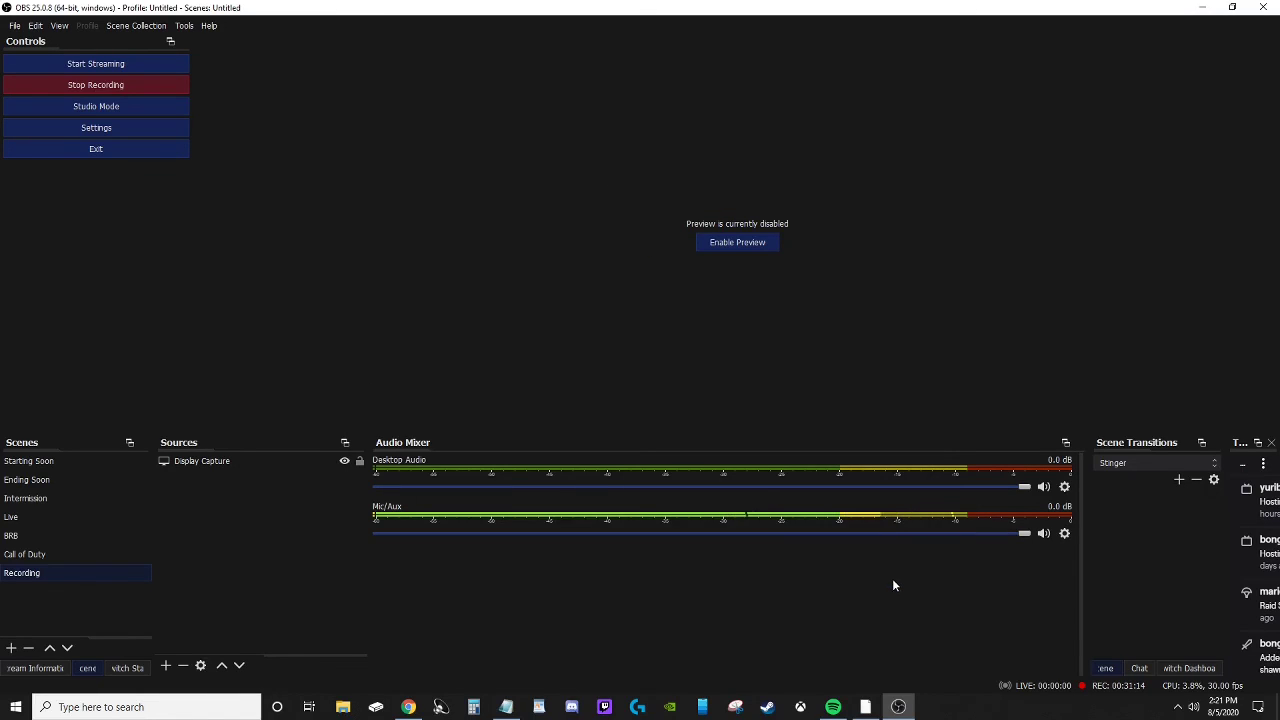